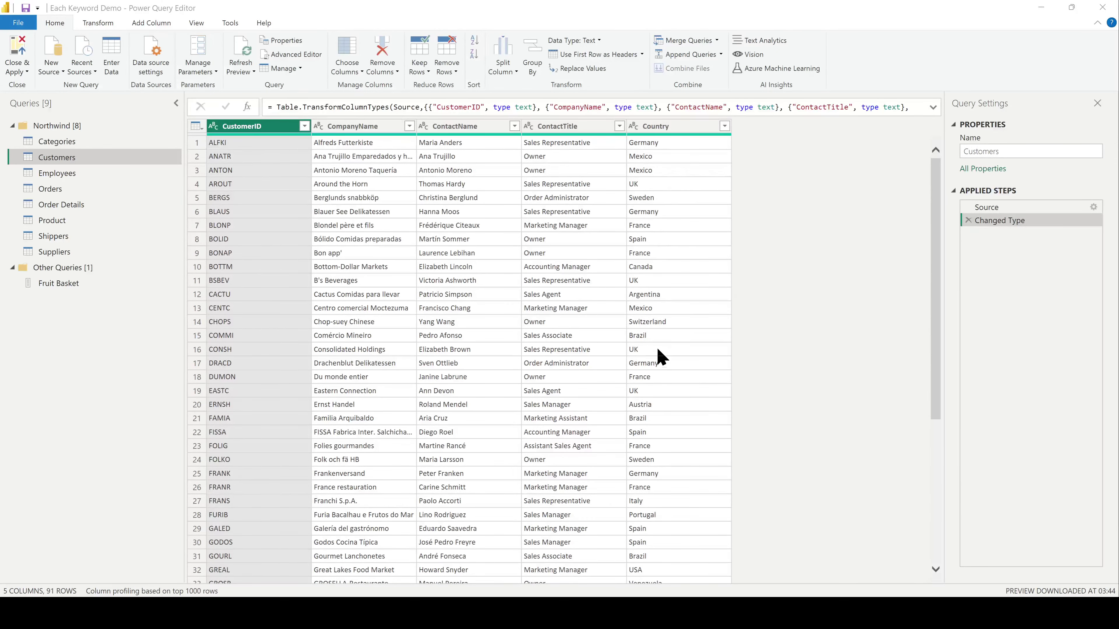
- Open the Customers query's code in the Advanced Editor, enlarge the text and start a #"Denmark" step after #"Changed Type"
click(665, 126)
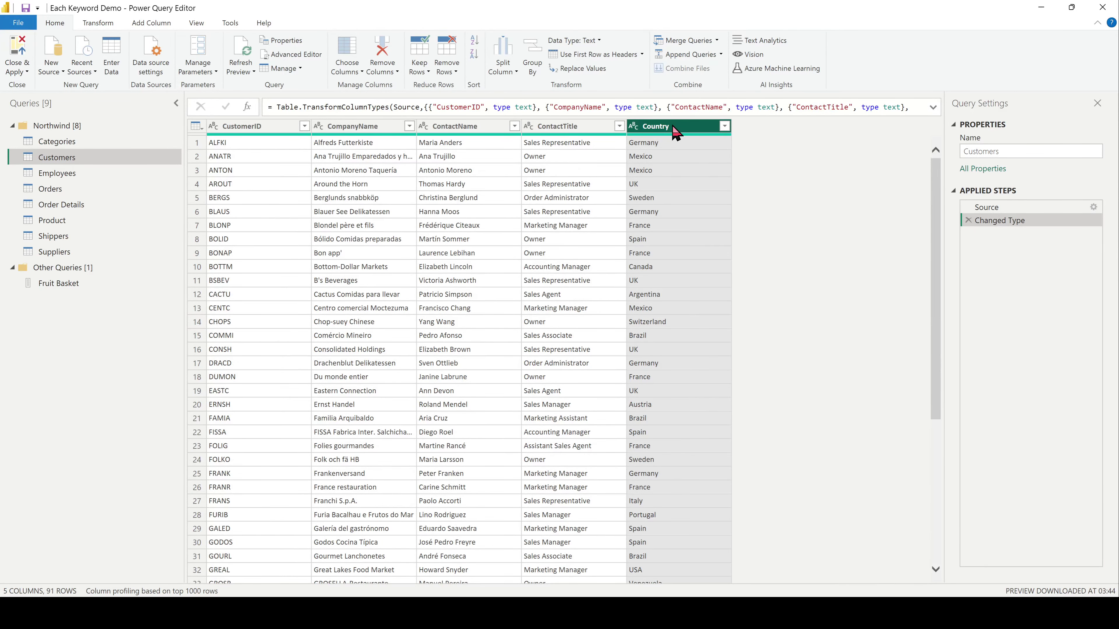
click(301, 57)
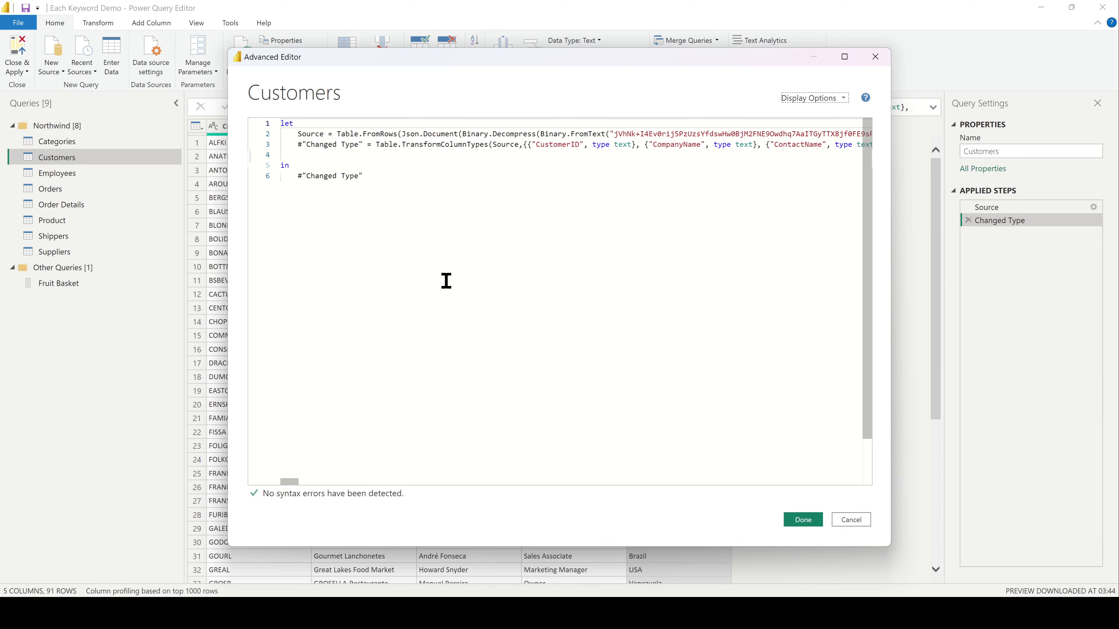
key(ctrl+plus)
key(ctrl+plus)
key(ctrl+plus)
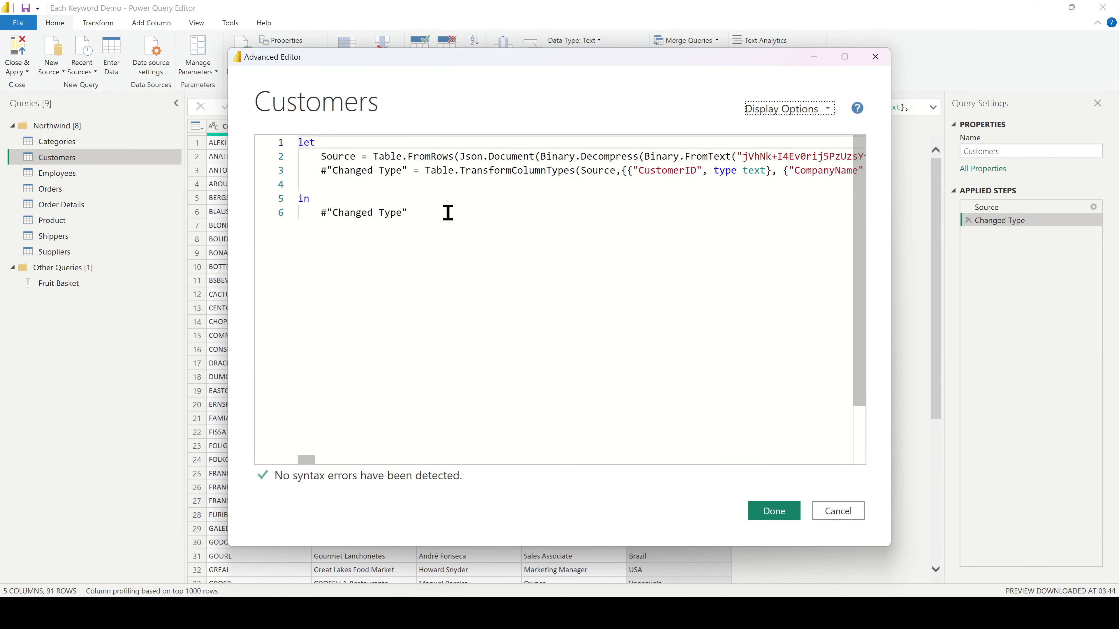
click(452, 171)
mouse_move(452, 173)
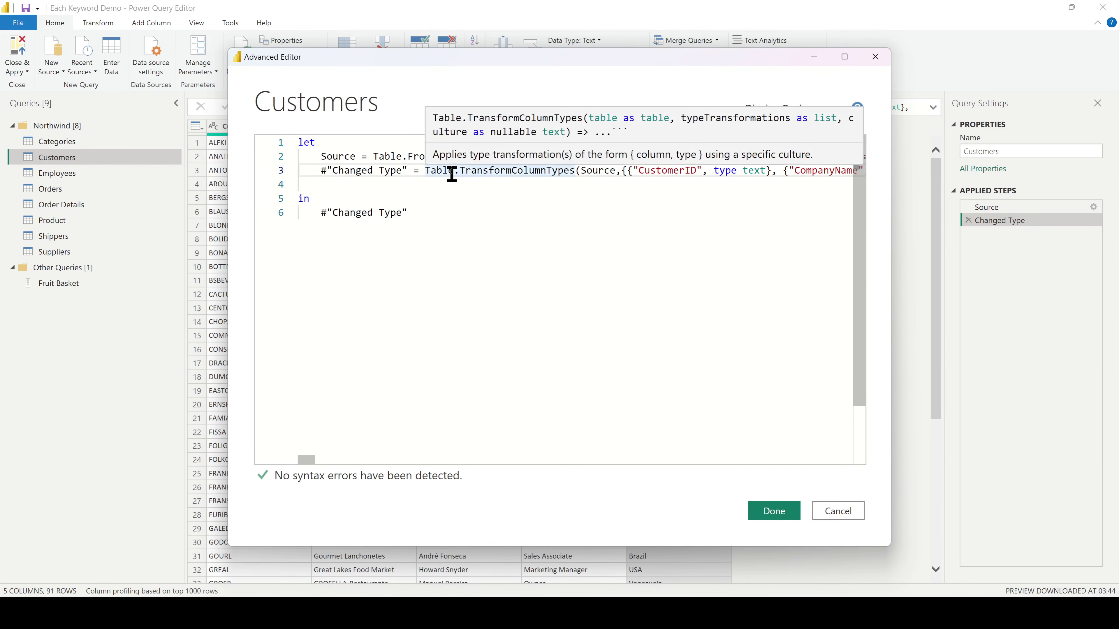
key(End)
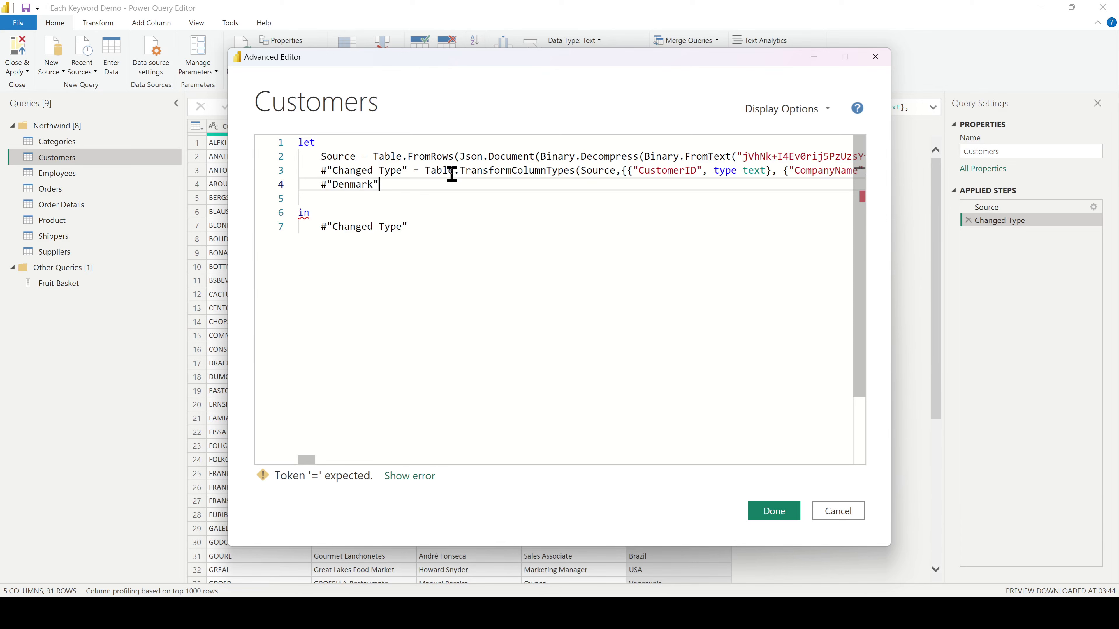
- Define the #"Denmark" step as Table.SelectRows with #"Changed Type" as its table argument
text(=)
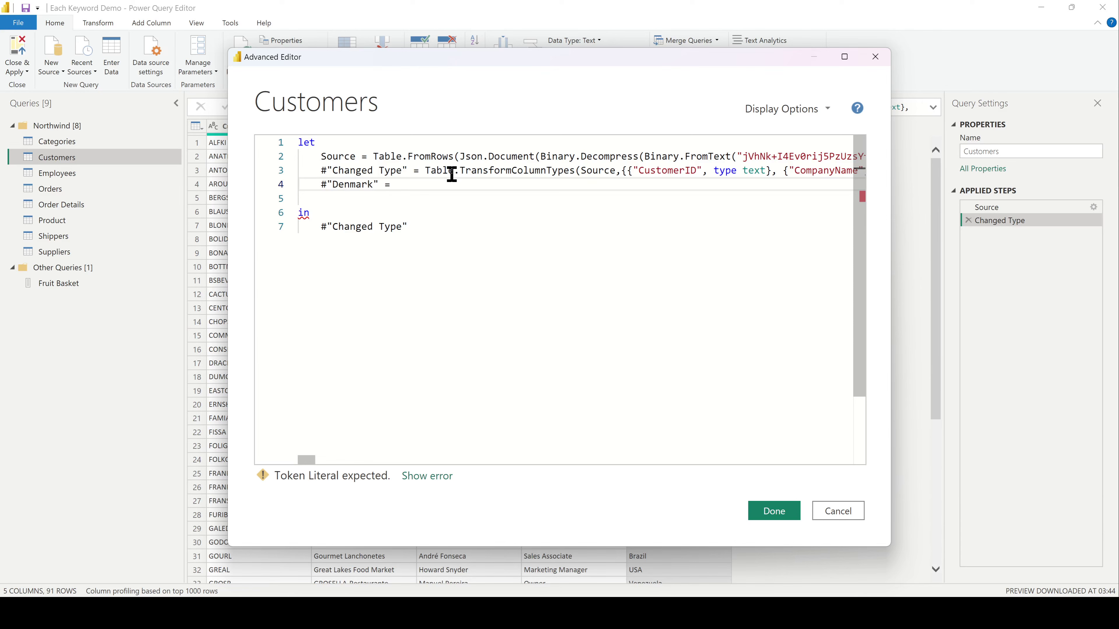
text( Tabl)
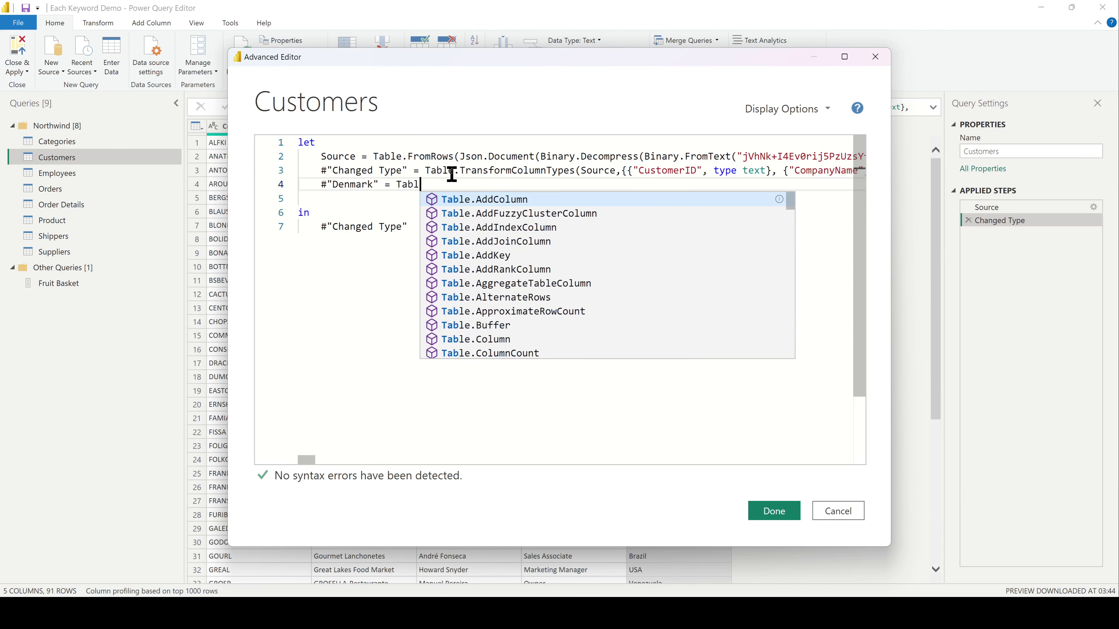
text(e.Selec)
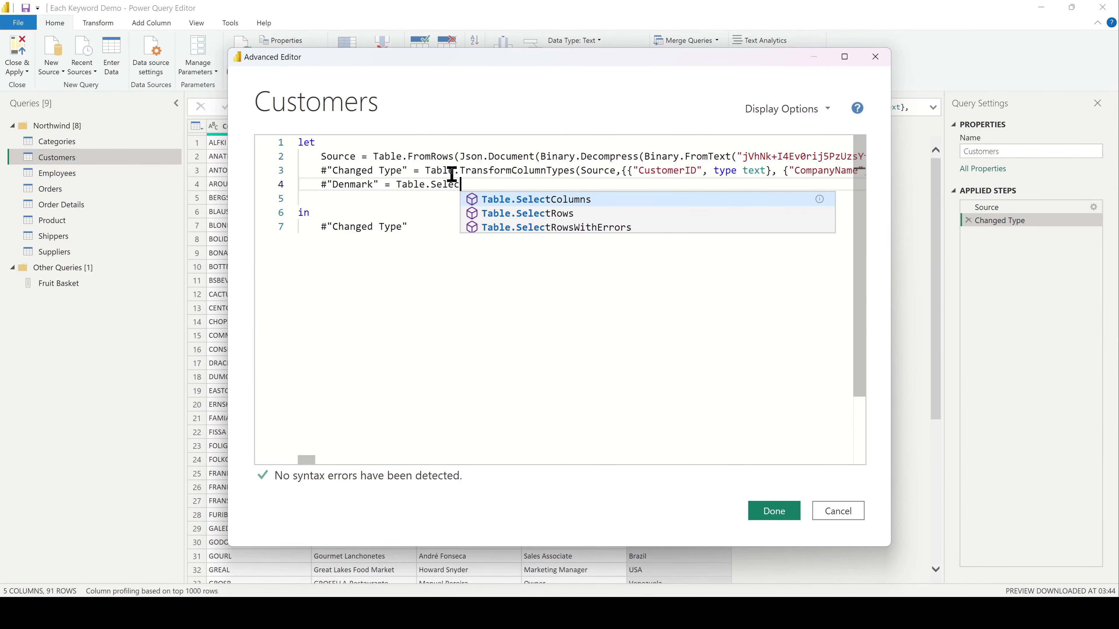
click(511, 214)
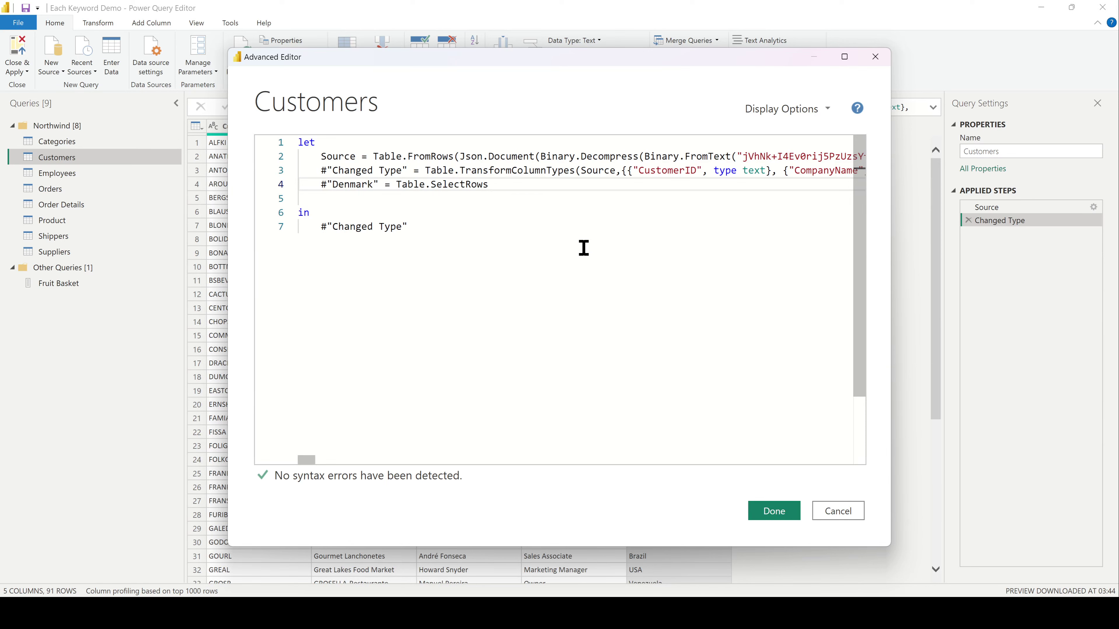
text((#"Change)
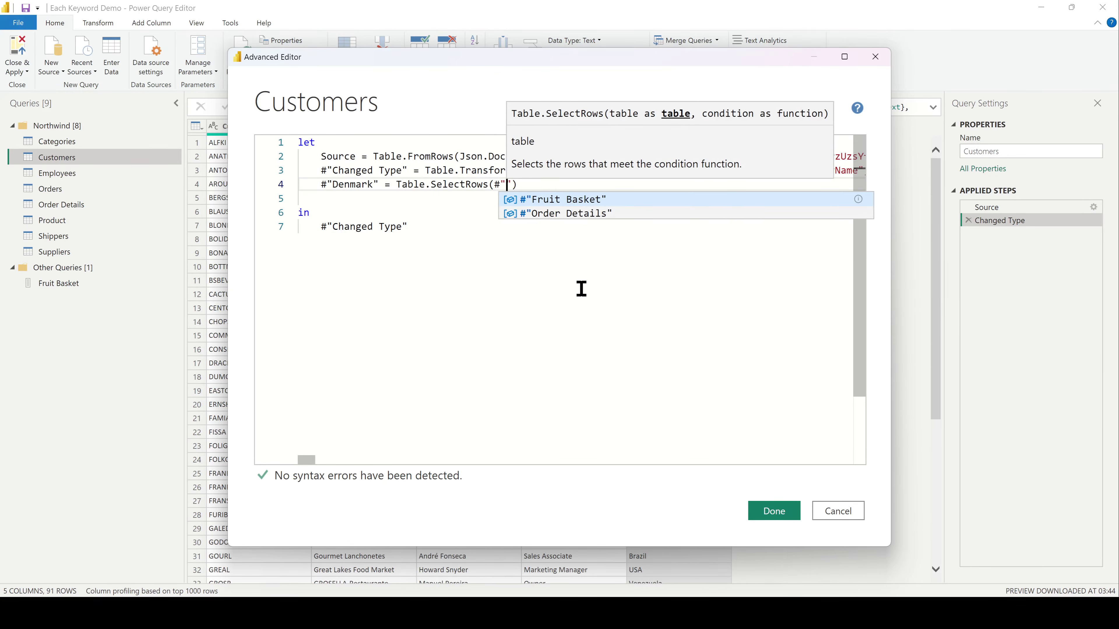
key(Tab)
text(,)
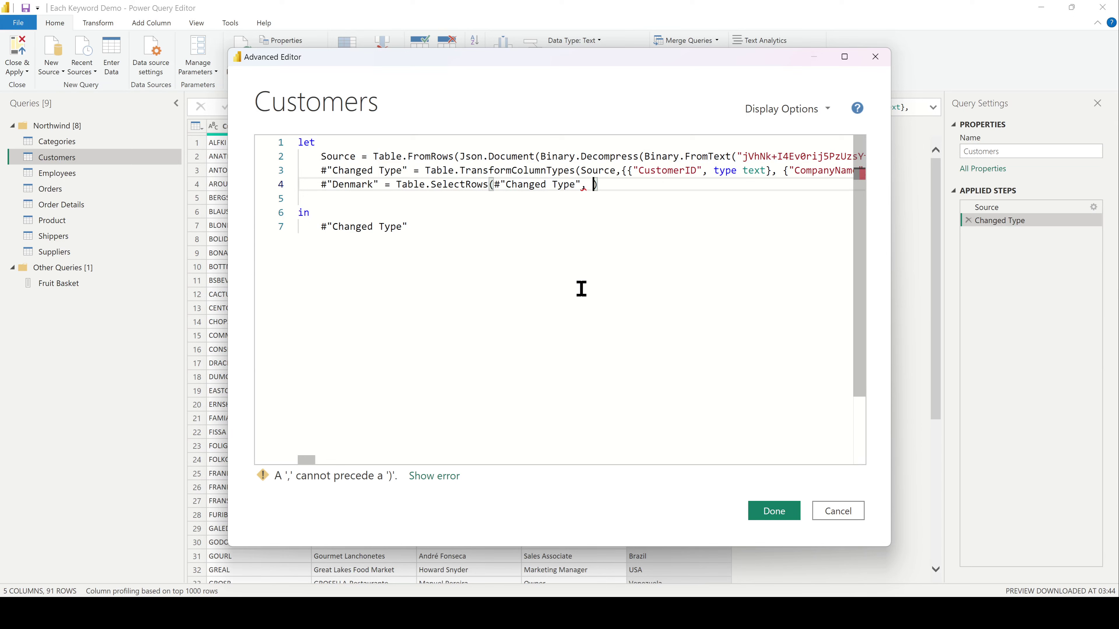
- Write the SelectRows condition as the function (row) => row[Country] = "Denmark"
text((row)
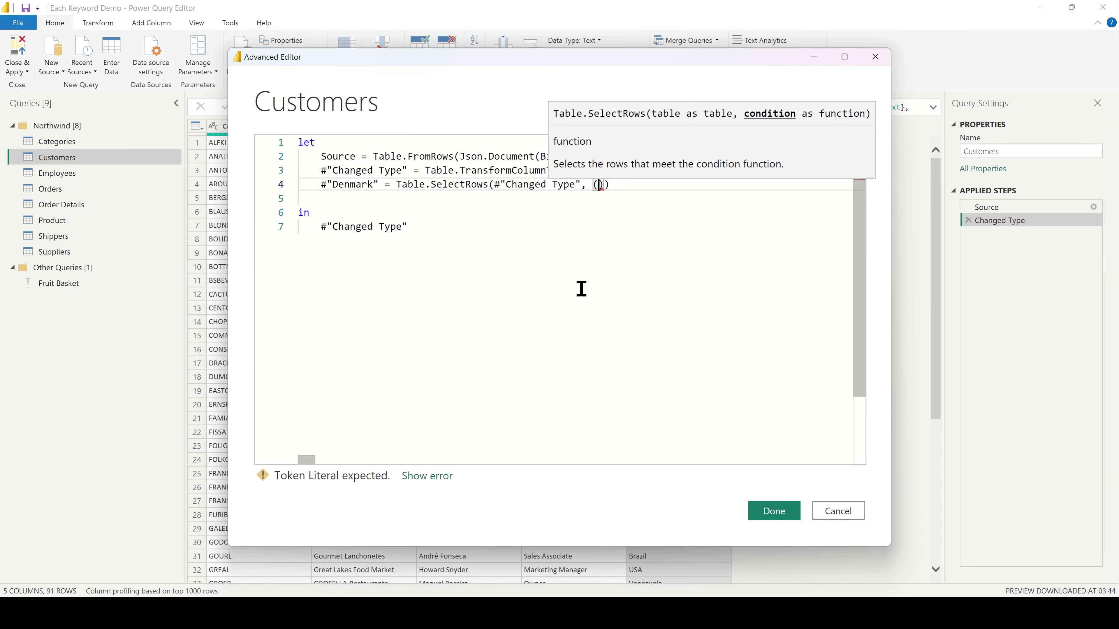
key(Escape)
key(Escape)
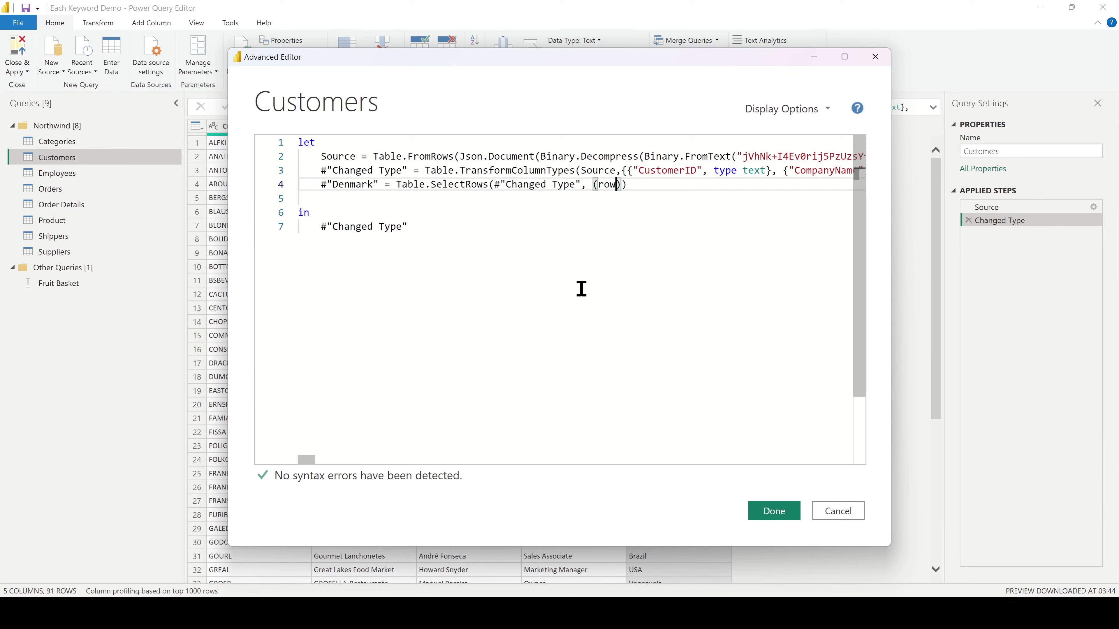
text() =)
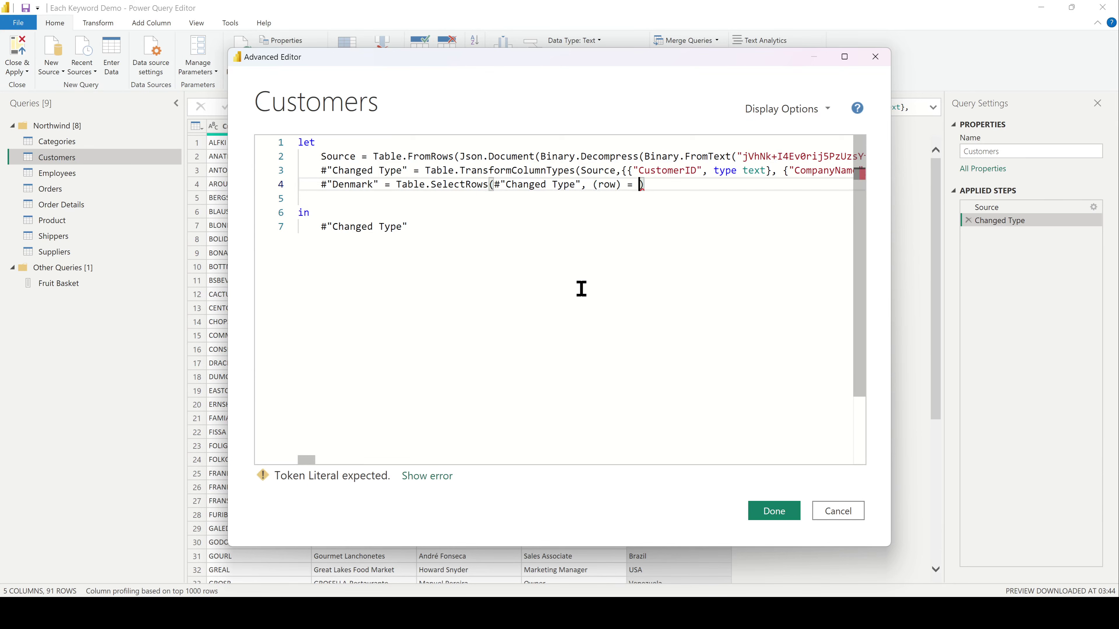
key(BackSpace)
text(> row)
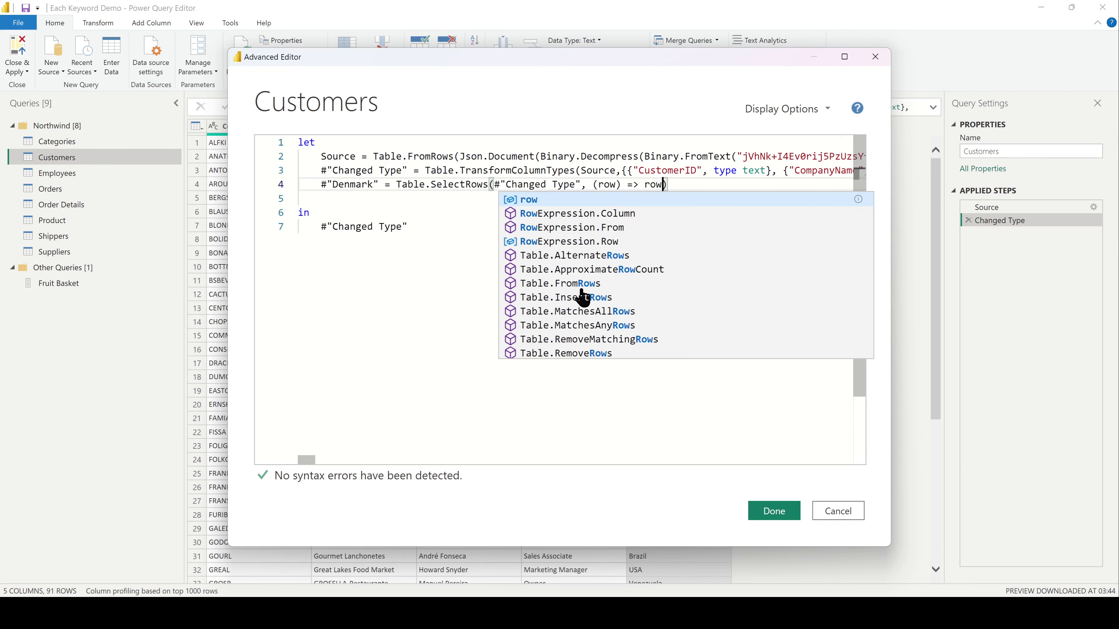
text([Country] = "Denmark")
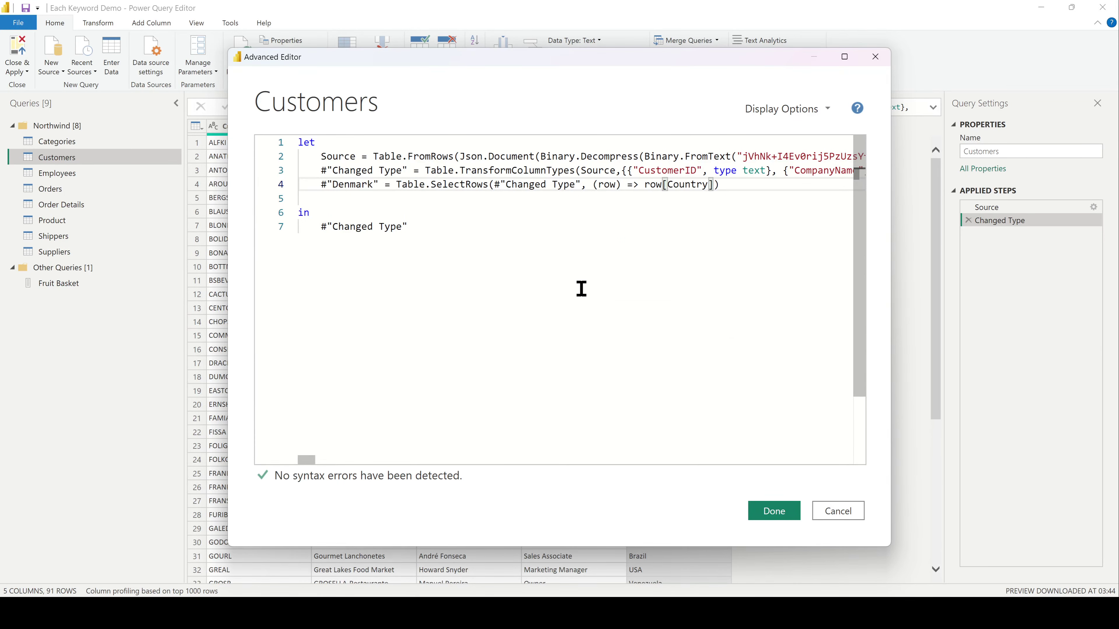
- Replace #"Changed Type" after "in" with #"Denmark" as the query's output and apply the edited code
click(402, 226)
key(BackSpace)
key(BackSpace)
key(BackSpace)
key(BackSpace)
key(BackSpace)
key(BackSpace)
key(BackSpace)
key(BackSpace)
key(BackSpace)
key(BackSpace)
key(BackSpace)
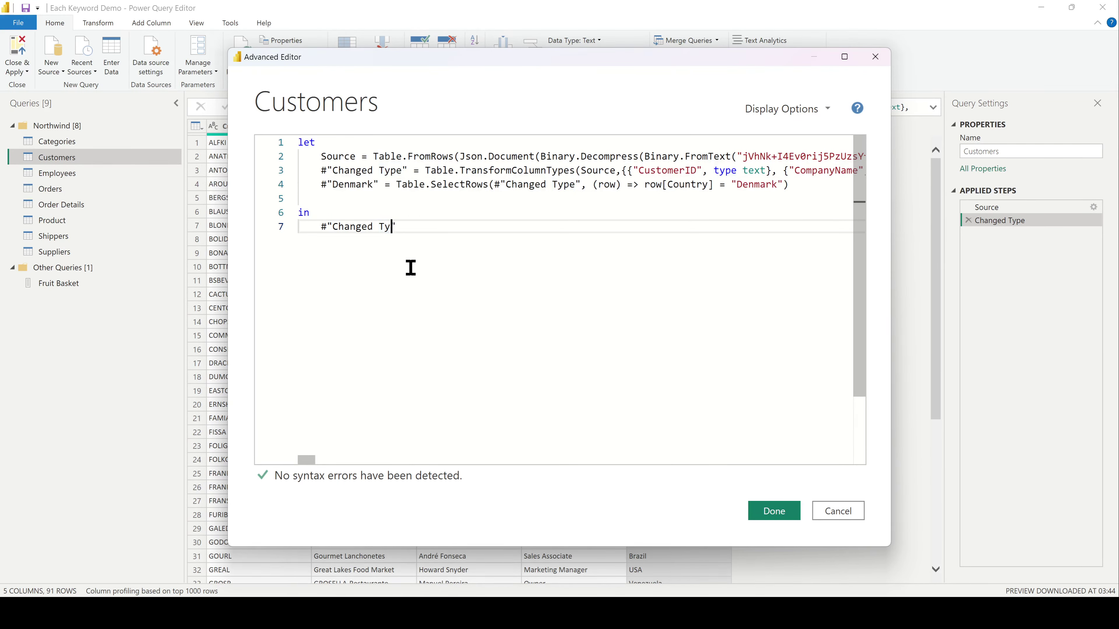
key(BackSpace)
key(ctrl+space)
key(Return)
click(762, 514)
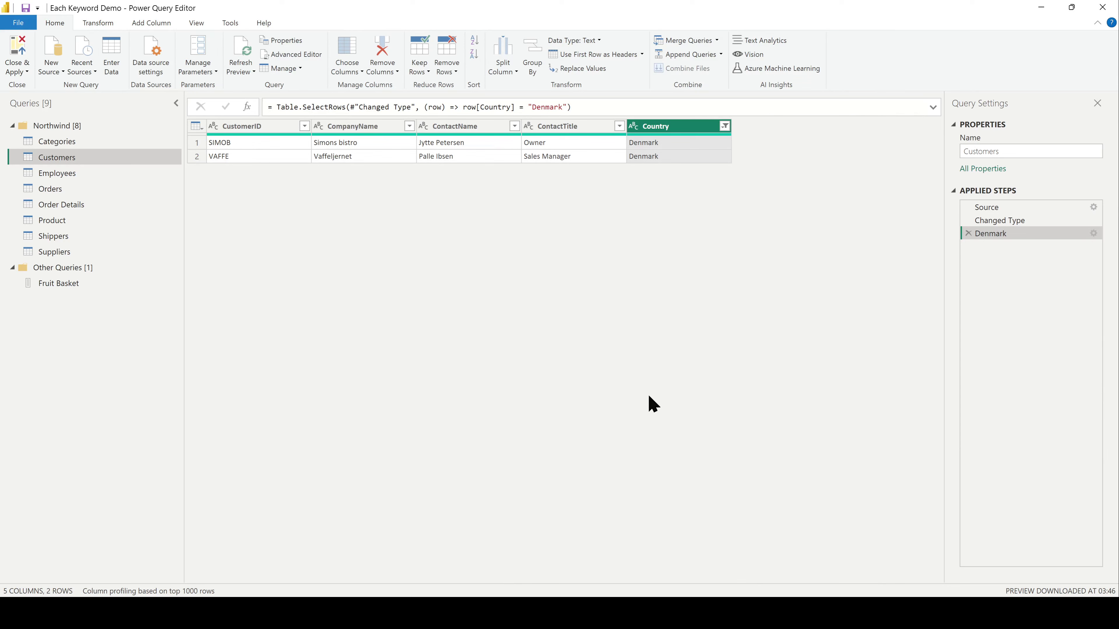
- Expand and enlarge the Denmark step's formula, rename its function parameter from row to x in both places, and apply it
click(933, 108)
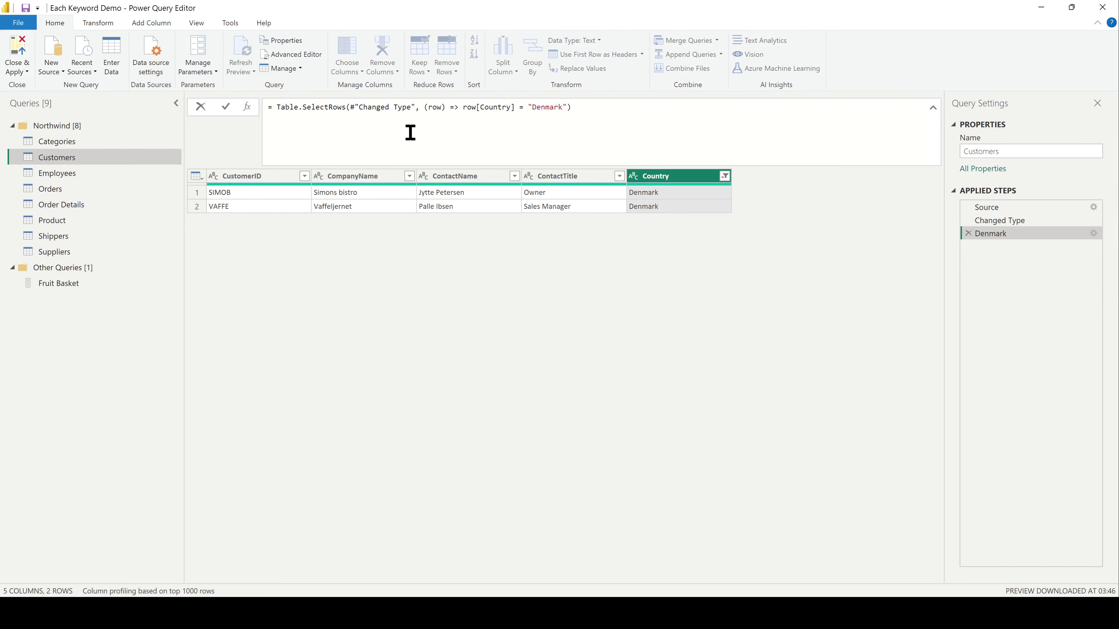
key(ctrl+shift+equal)
key(ctrl+shift+equal)
key(ctrl+shift+equal)
key(ctrl+shift+equal)
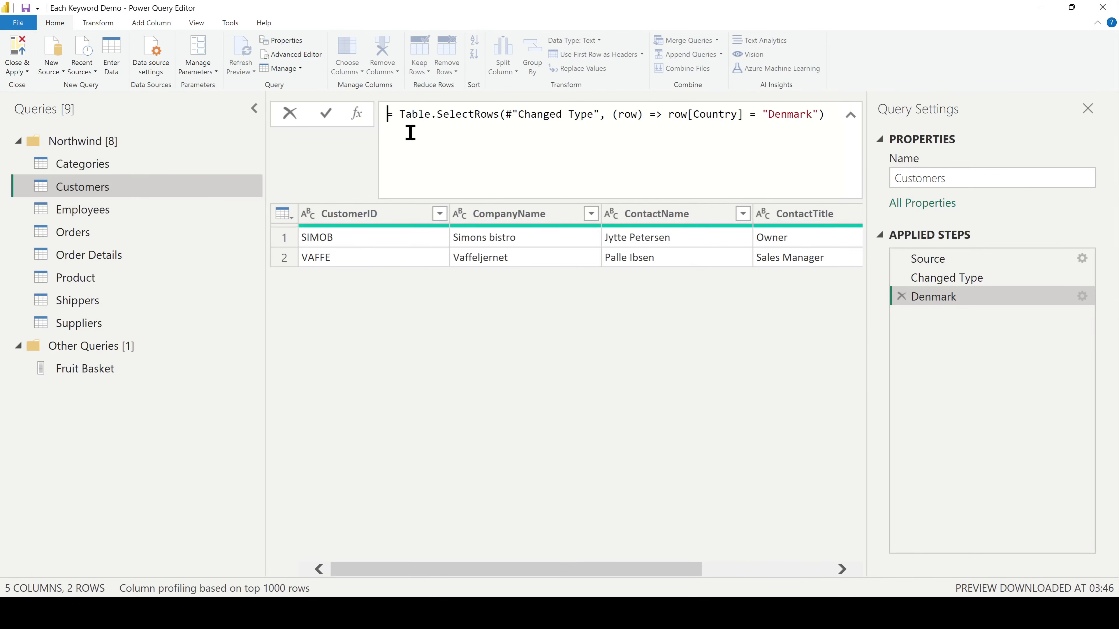
click(629, 115)
double_click(629, 116)
text(x)
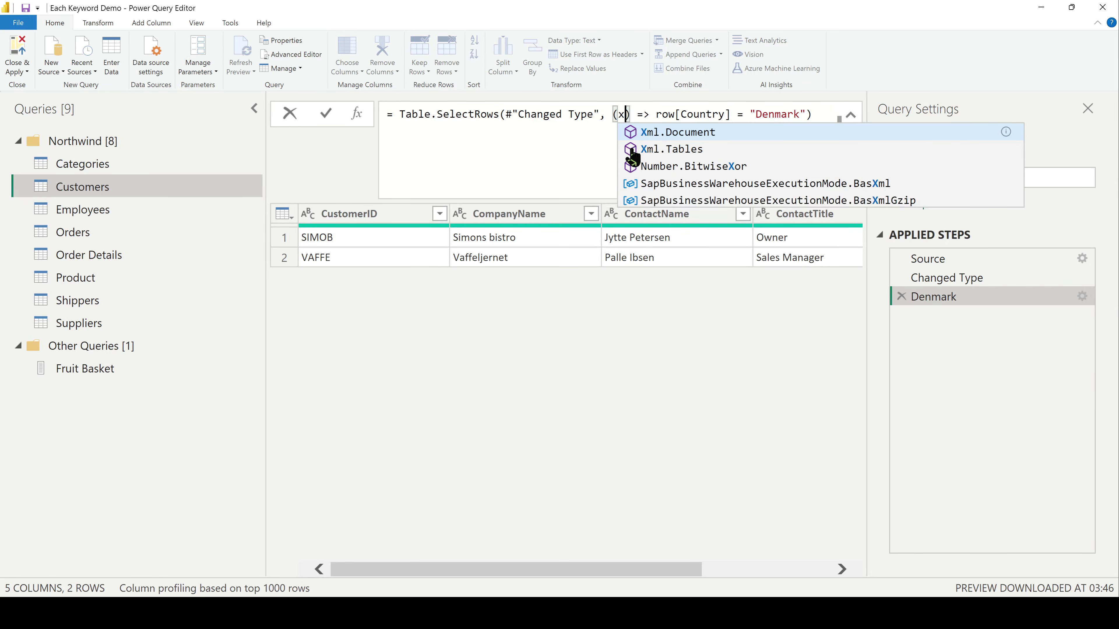
double_click(662, 115)
text(x)
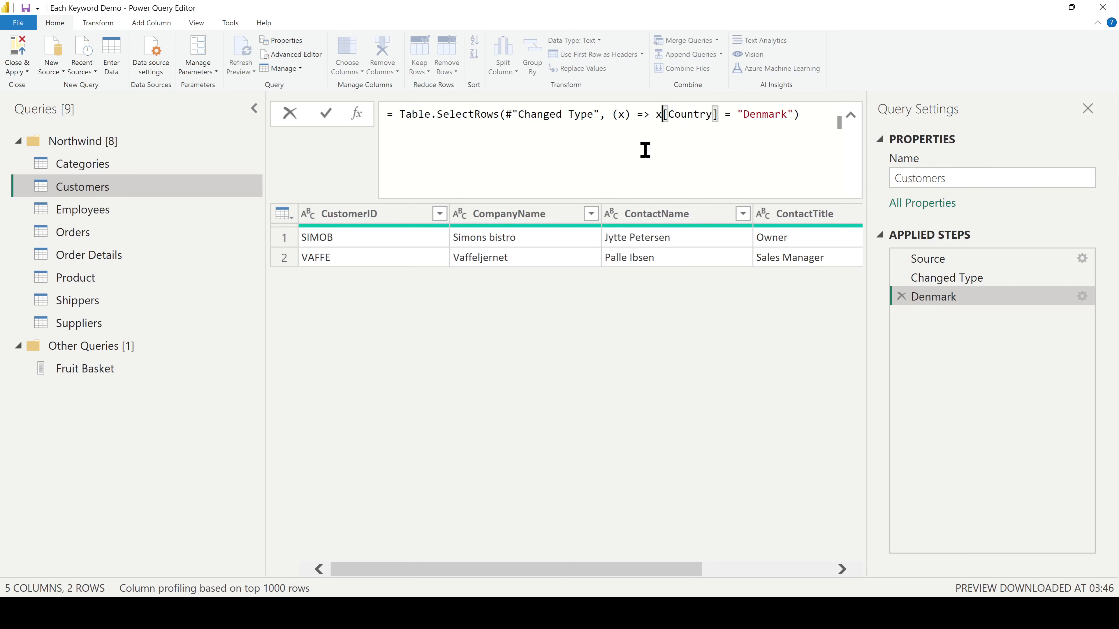
click(325, 114)
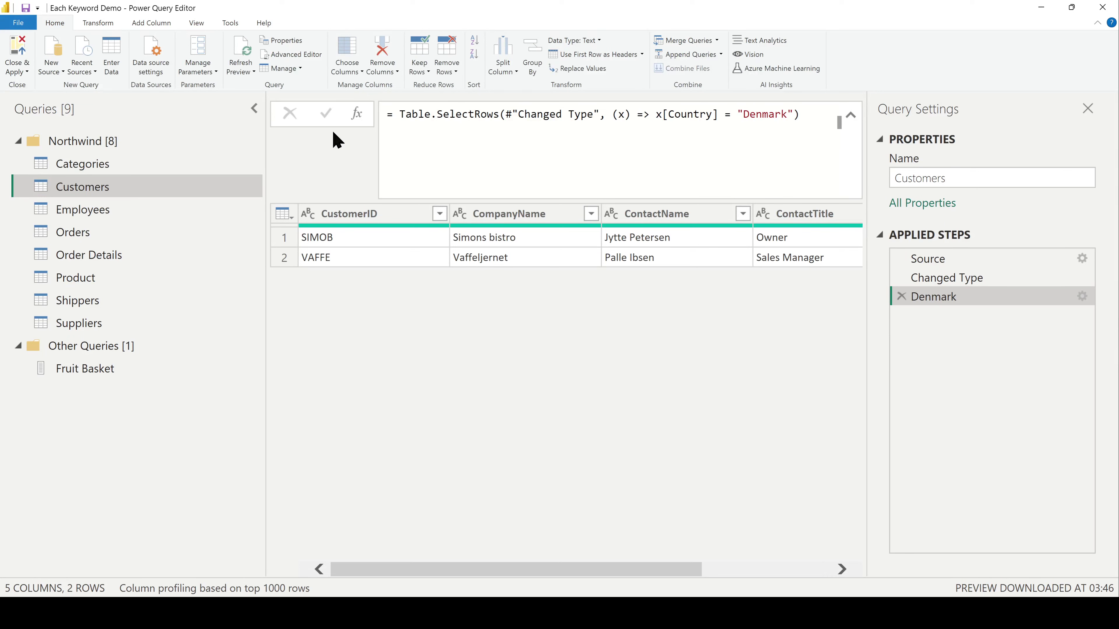
- Replace the parameter x with an underscore so the condition reads (_) => _[Country] = "Denmark", and apply it
click(620, 117)
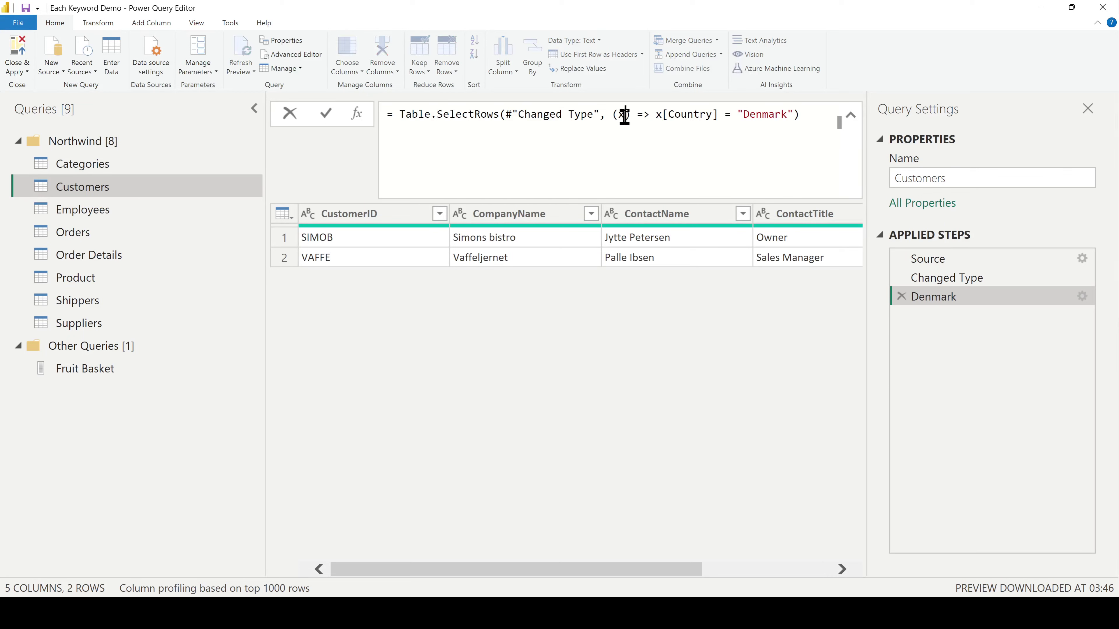
key(BackSpace)
text(_)
click(657, 116)
key(Delete)
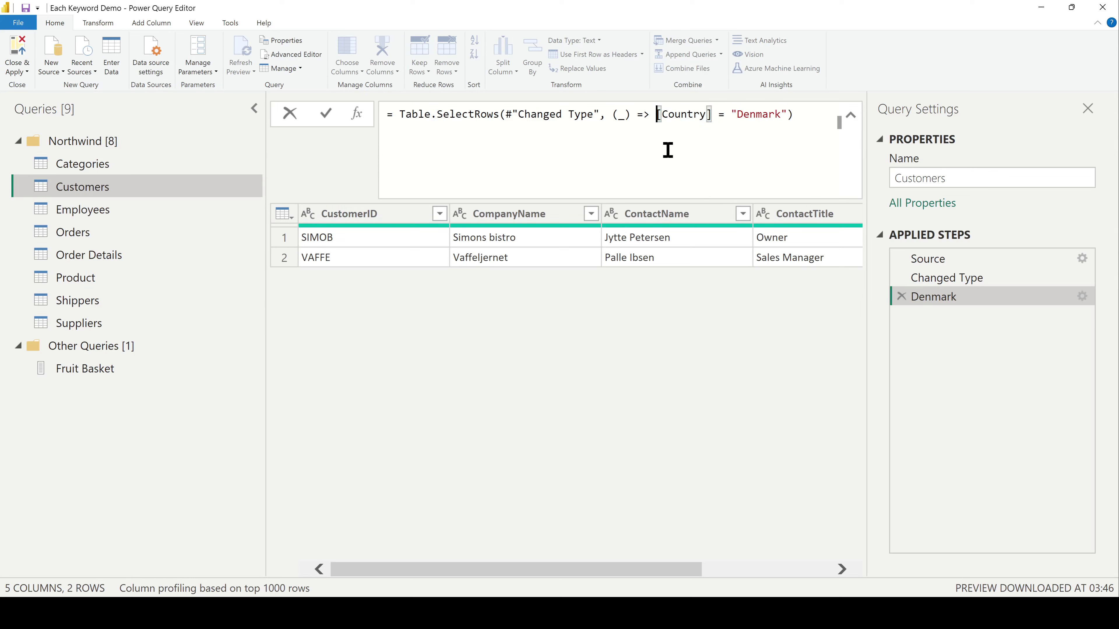
text(_)
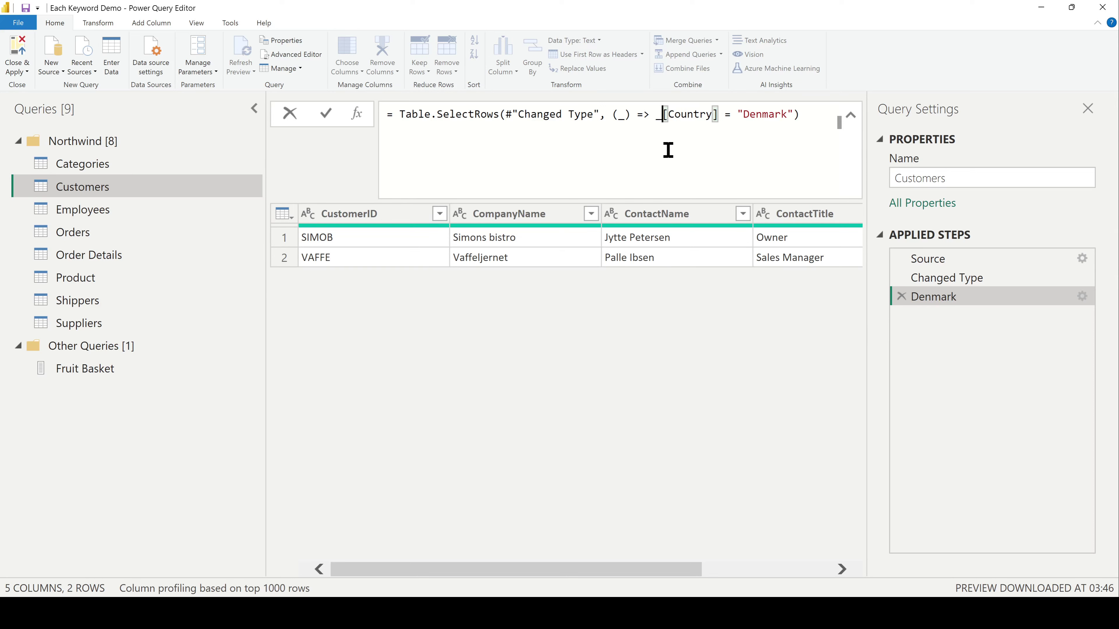
click(327, 115)
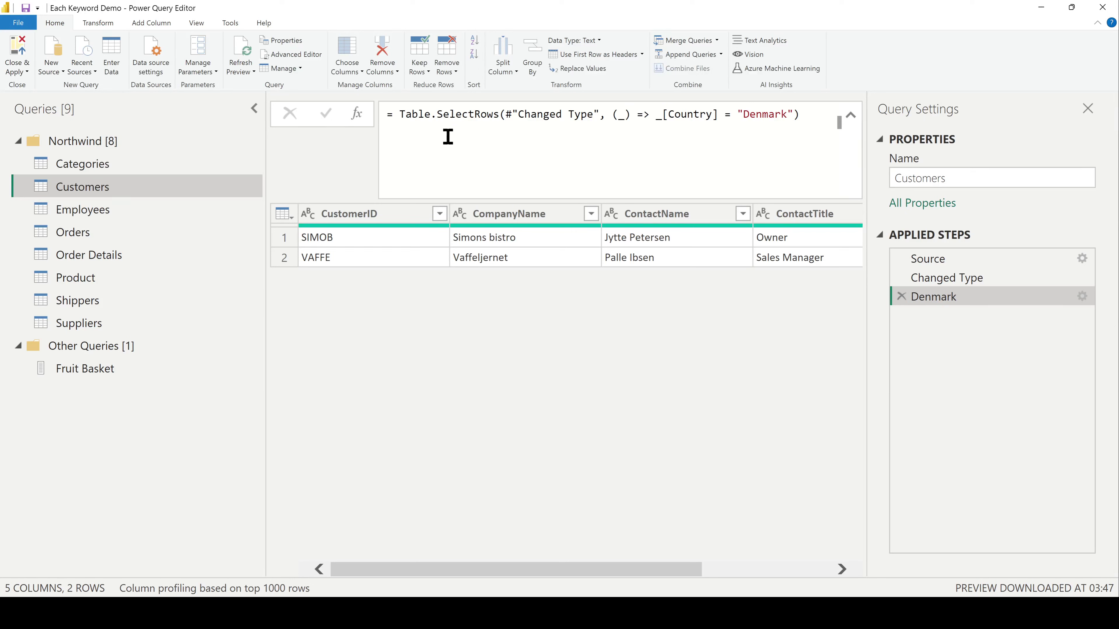
- Replace the (_) => function declaration with the each keyword before _[Country] and apply the formula
click(613, 115)
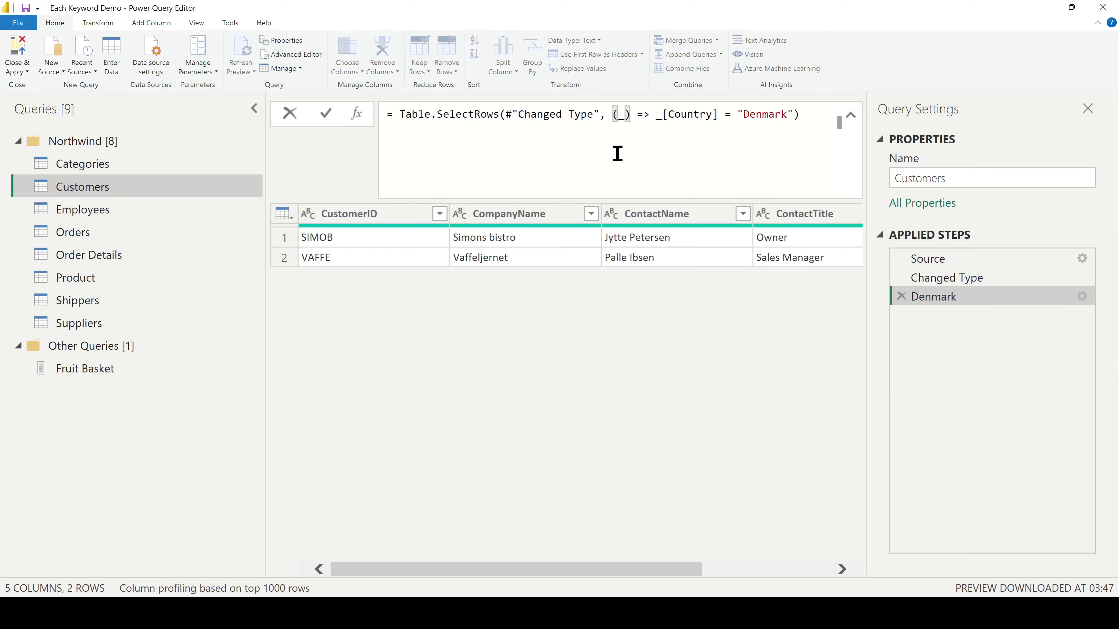
key(Delete)
key(Delete)
key(Delete)
key(Delete)
key(Delete)
key(Delete)
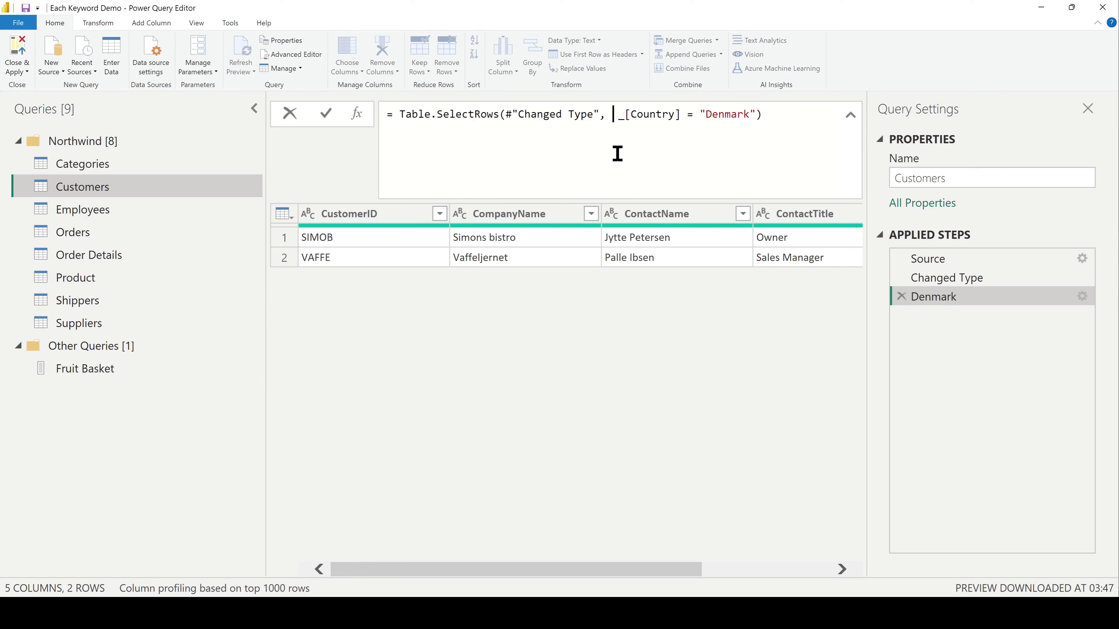
text(each)
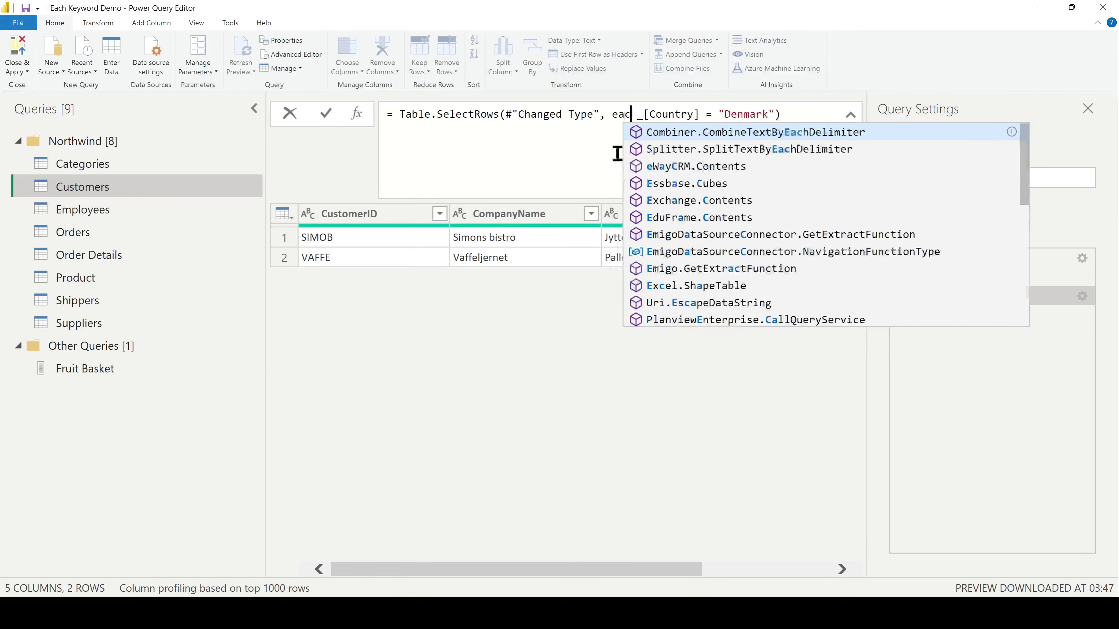
key(Escape)
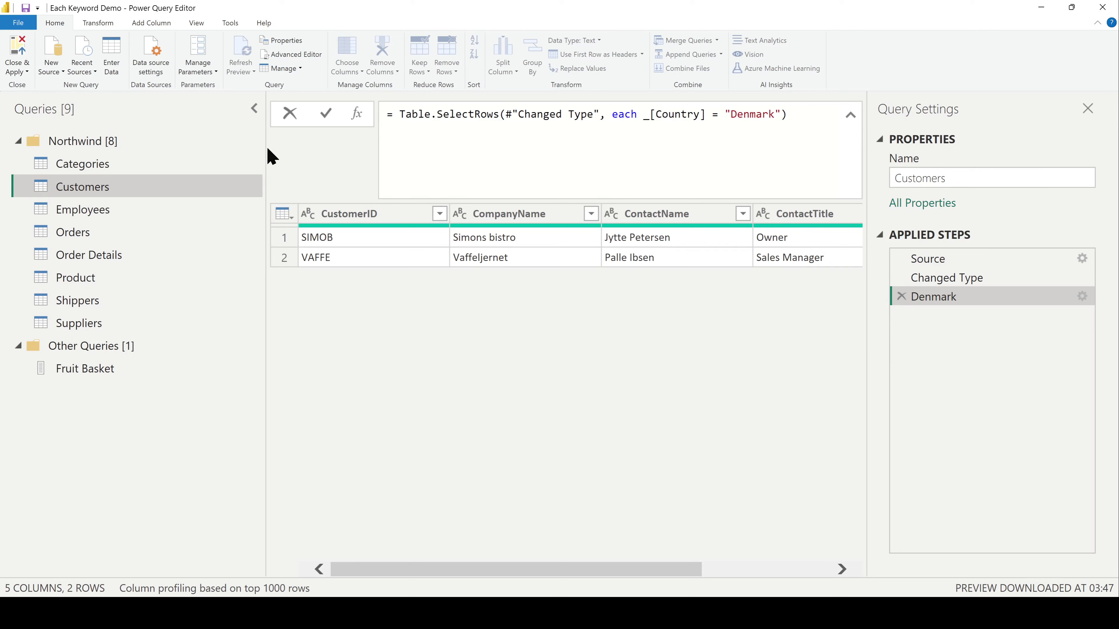
click(325, 114)
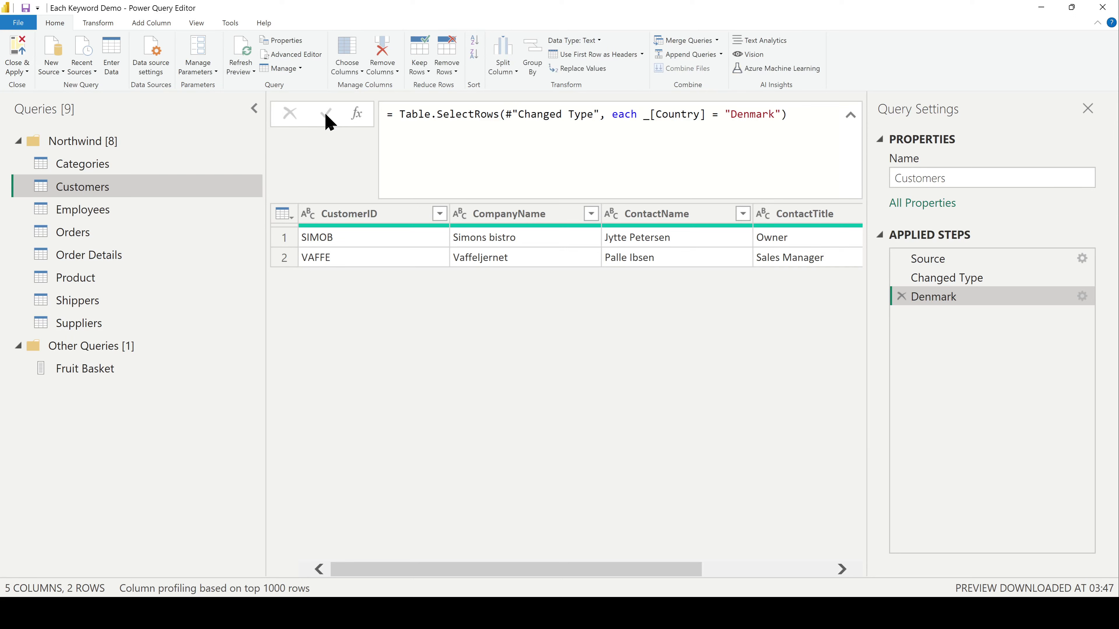
- Remove the underscore before [Country] in the each expression and apply the formula
click(645, 116)
key(Delete)
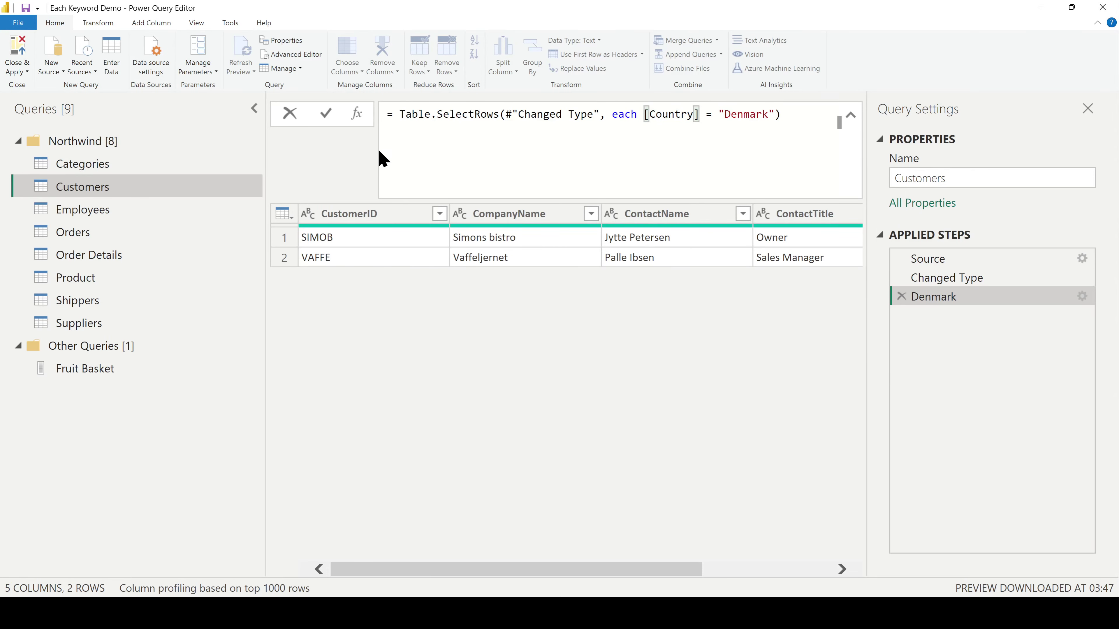
click(326, 115)
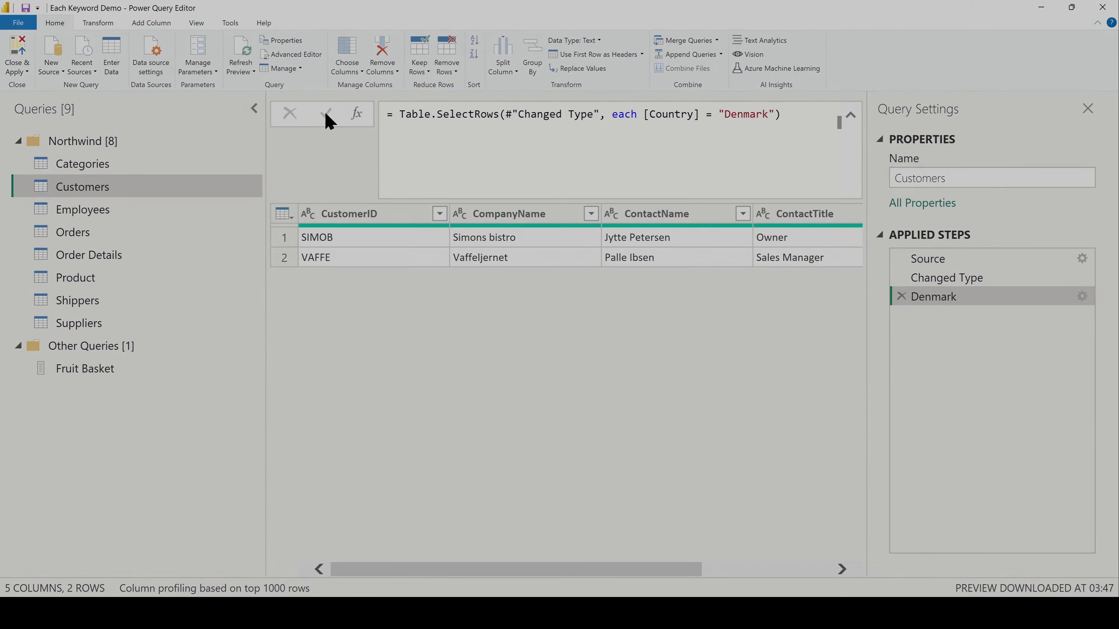